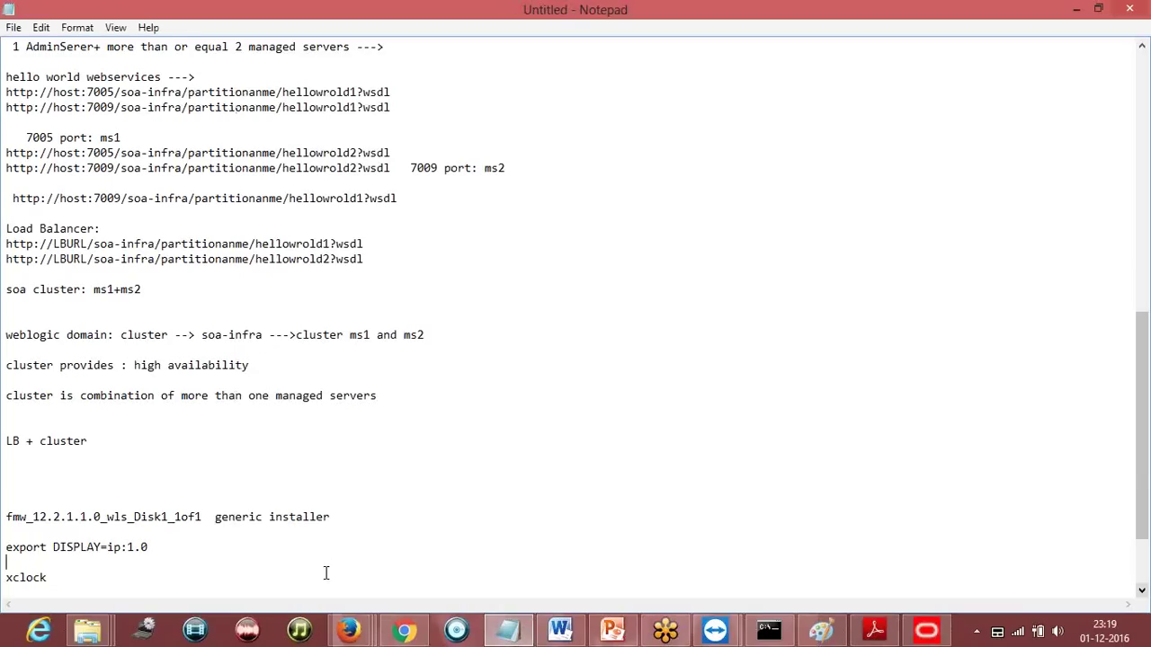
- Add the line "Log File Location: C:\Users\Admin\AppData\Local\Temp\OraInstall2016-12-01_11-14-02PM\install2016-12-01_11-14-02PM.log" at the end of the notes and return to the installer
key(Down)
key(Down)
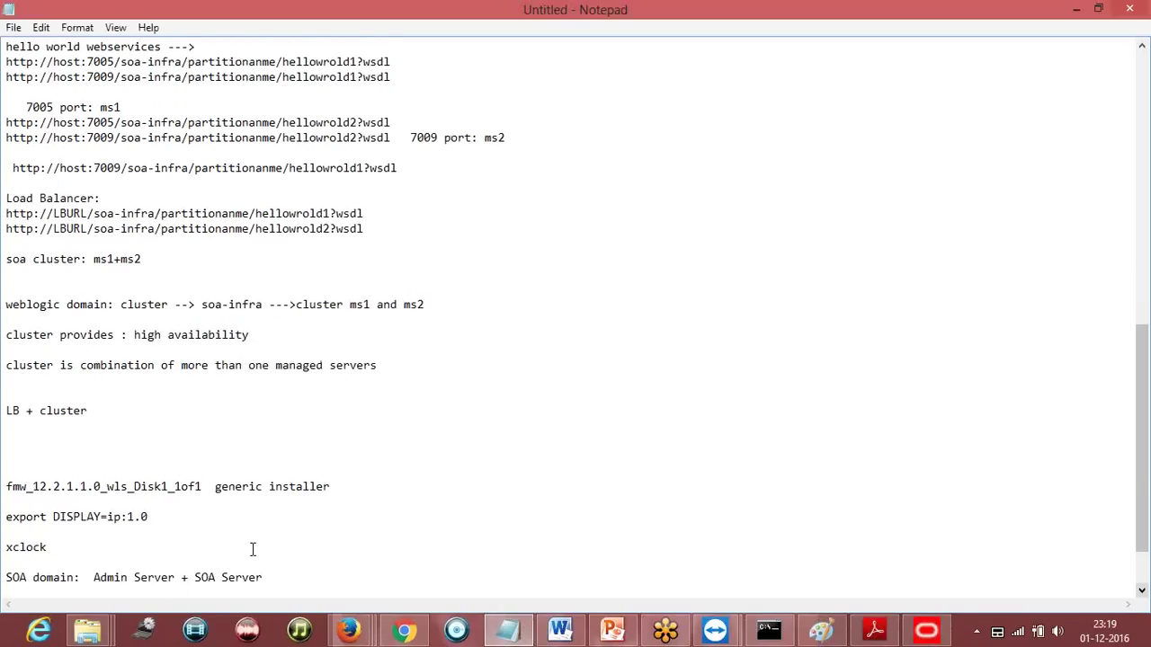
scroll(270, 549, down, 2)
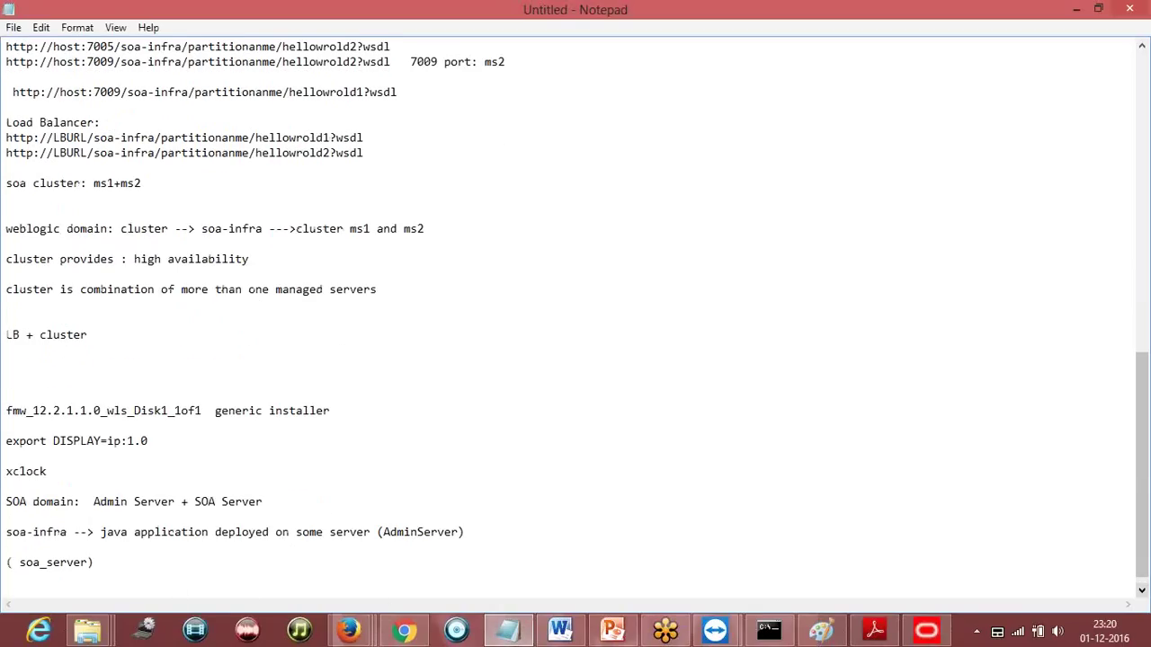
key(Return)
text(Log File Location: C:\Users\Admin\AppData\Local\Temp\OraInstall2016-12-01_11-14-02PM\install2016-12-01_11-14-02PM.log)
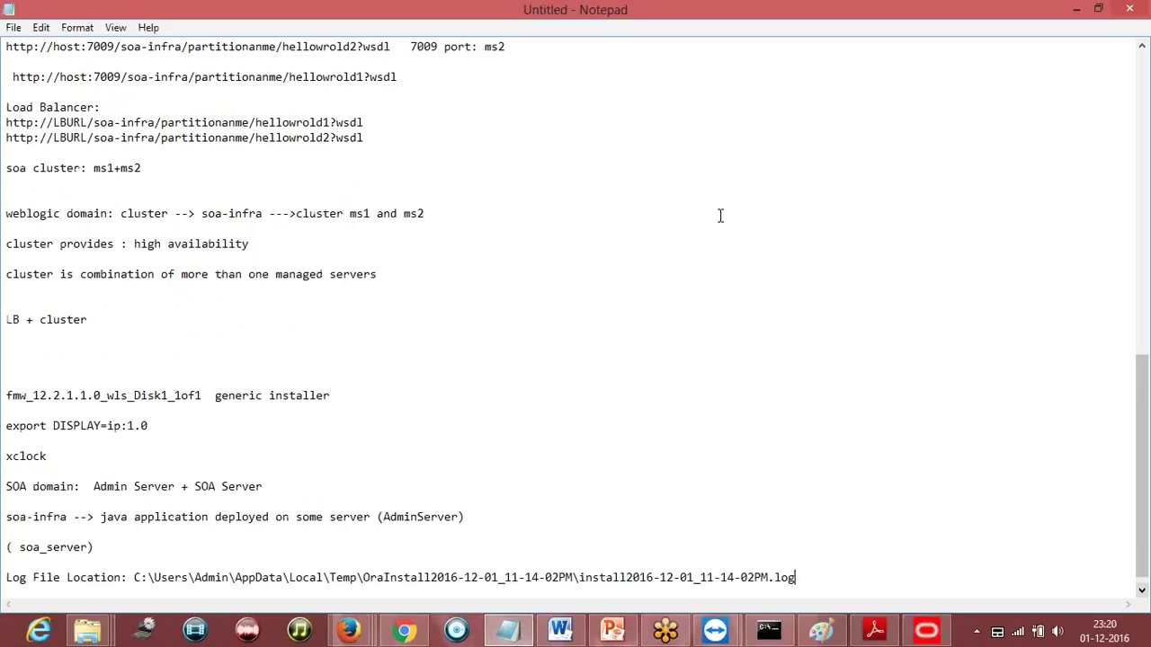
click(1074, 11)
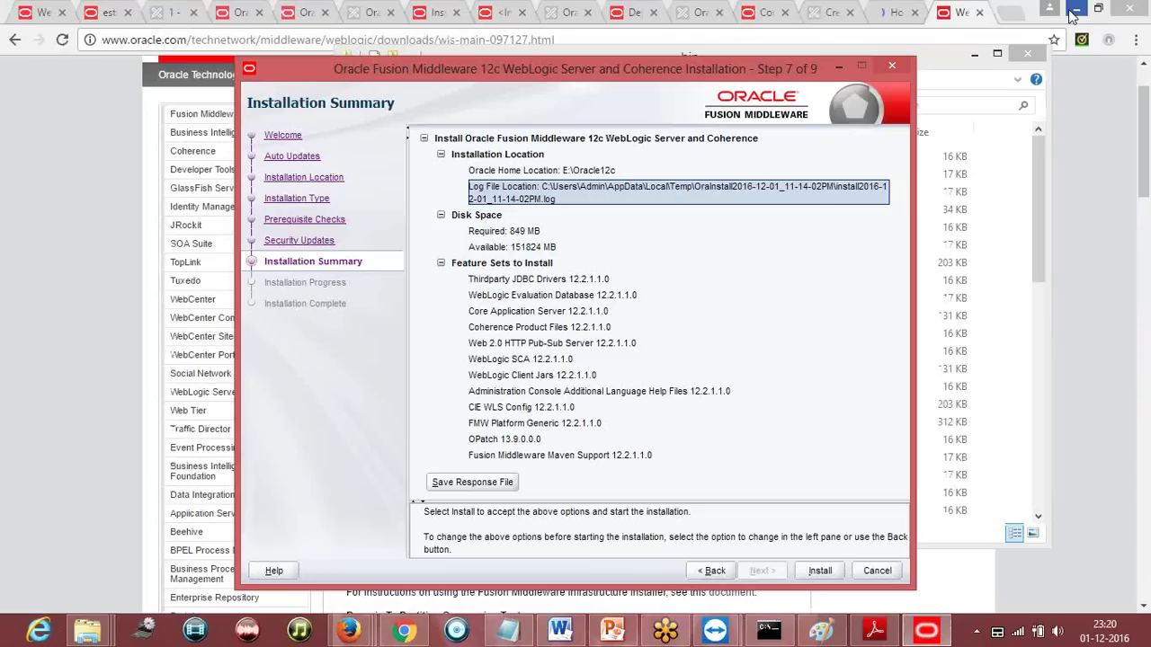
- Save the installer's response file as Weblogicinstallationlog in the weblogic concepts folder inside the Desktop's SOA folder
click(469, 485)
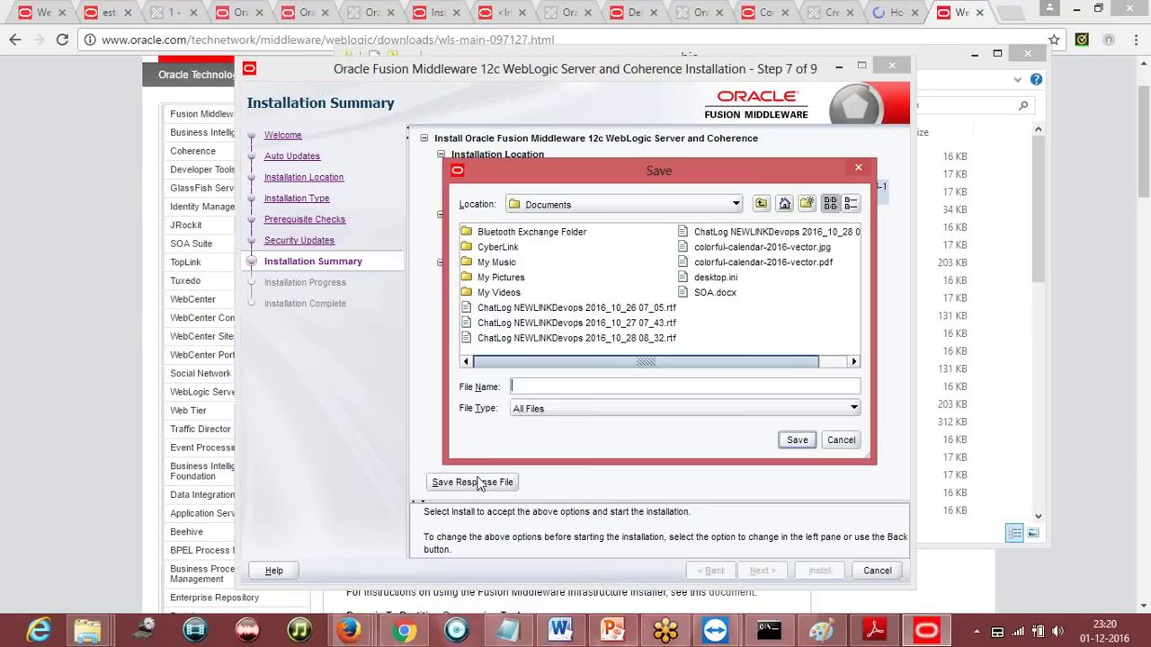
click(561, 205)
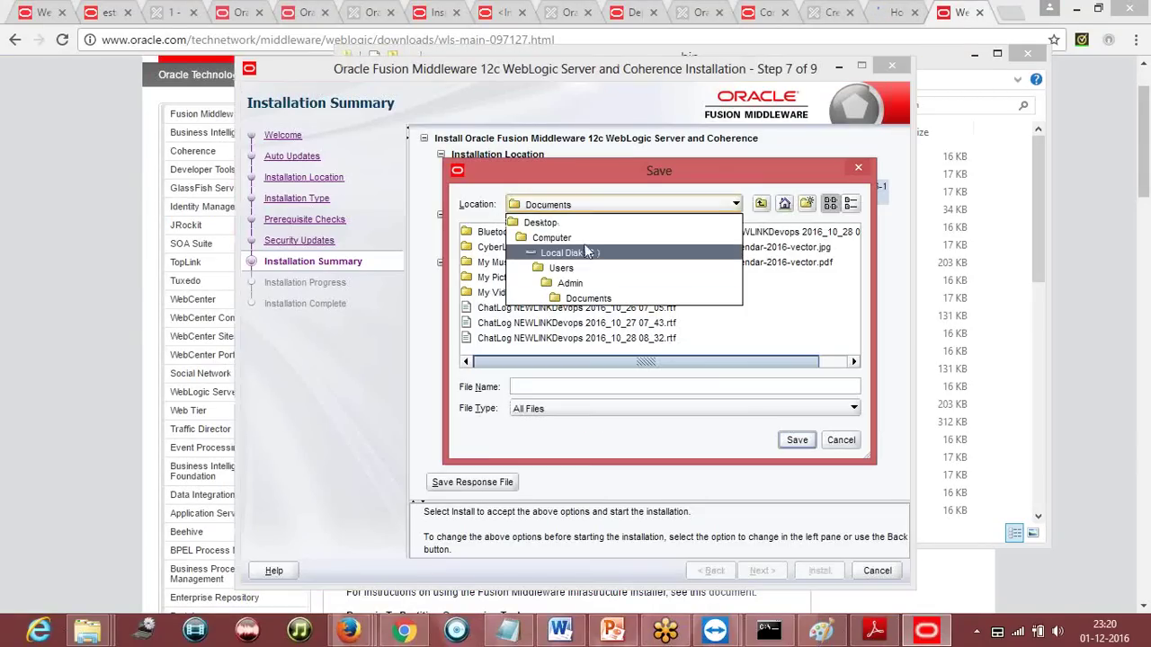
click(544, 222)
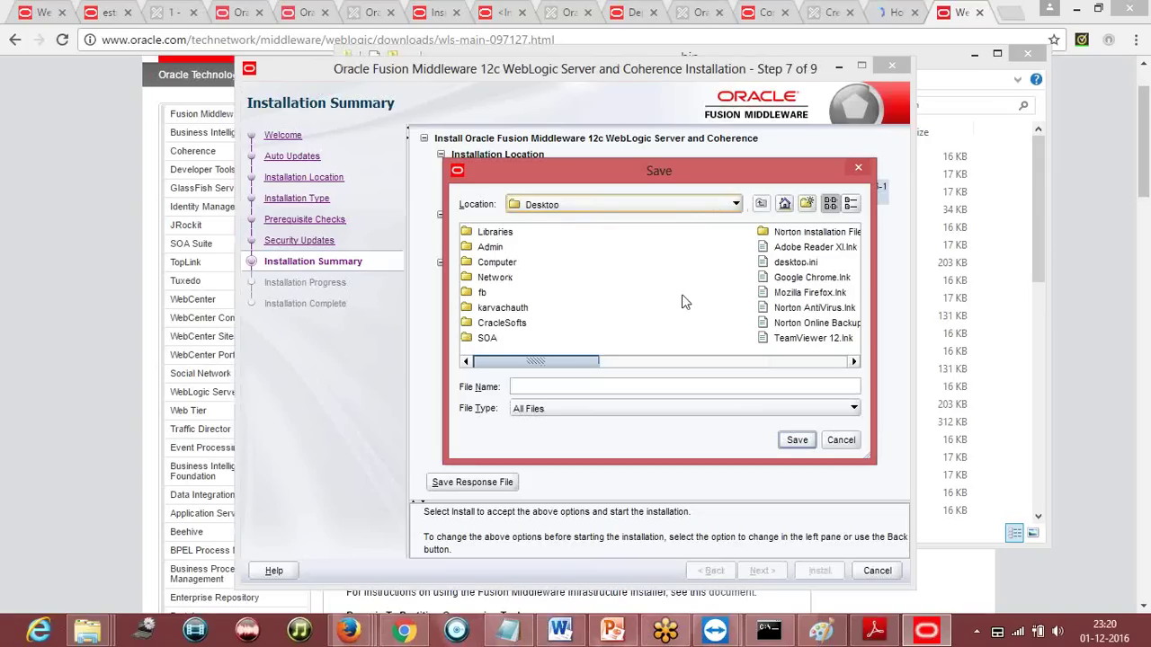
double_click(499, 341)
double_click(529, 232)
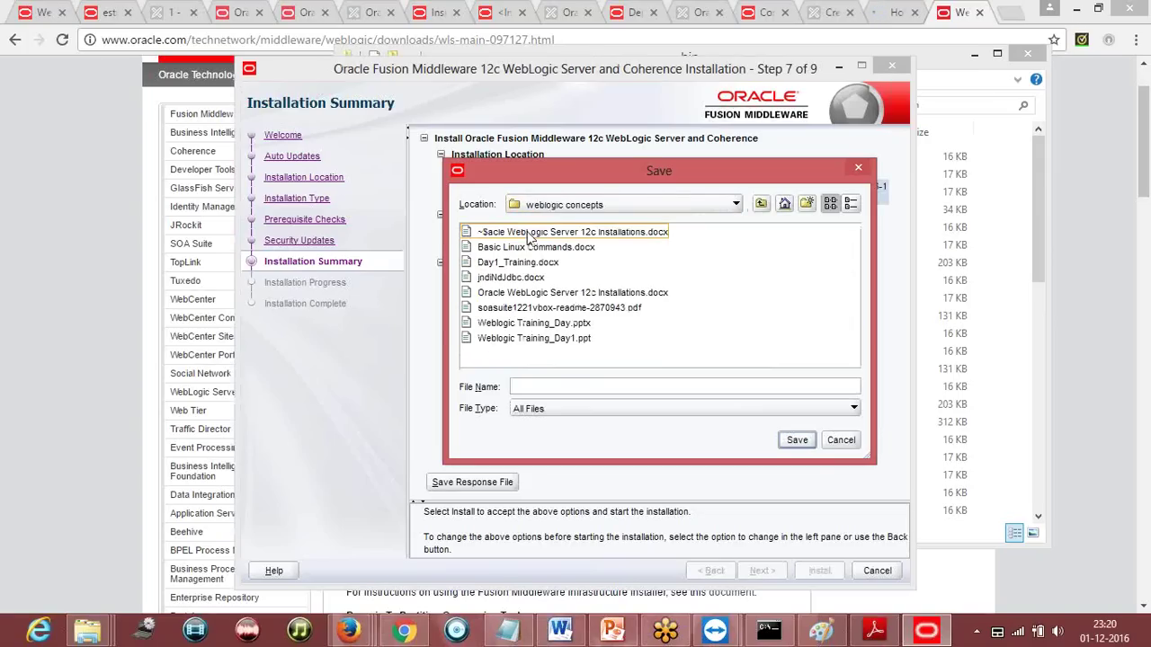
click(582, 385)
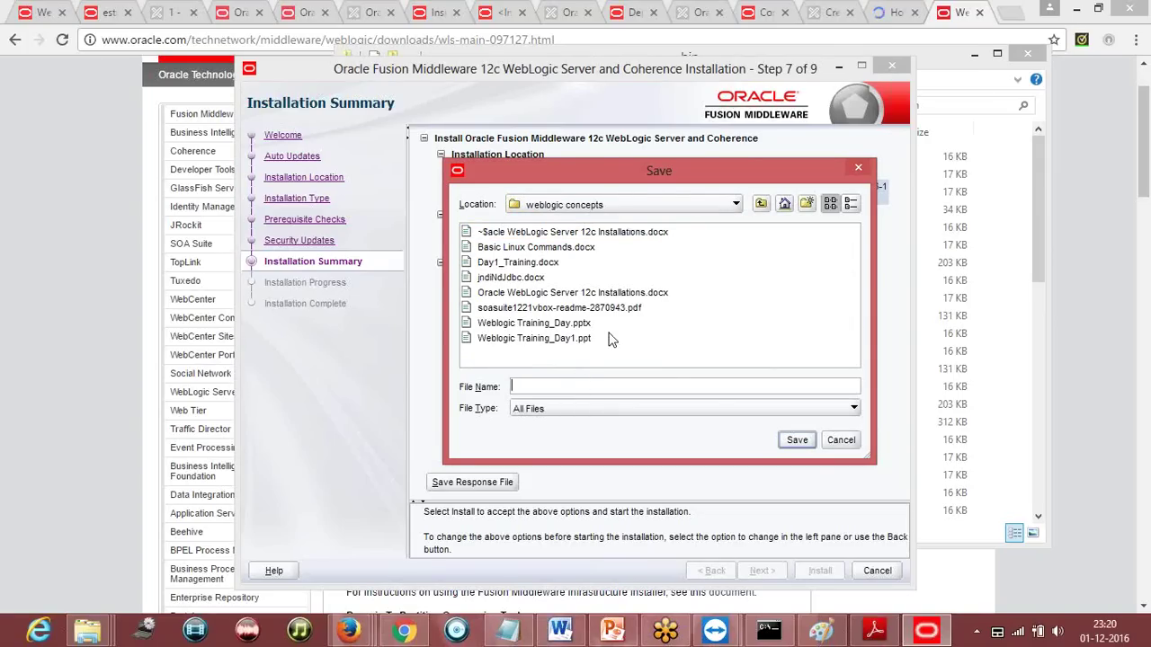
text(Weblogicinstallationlog)
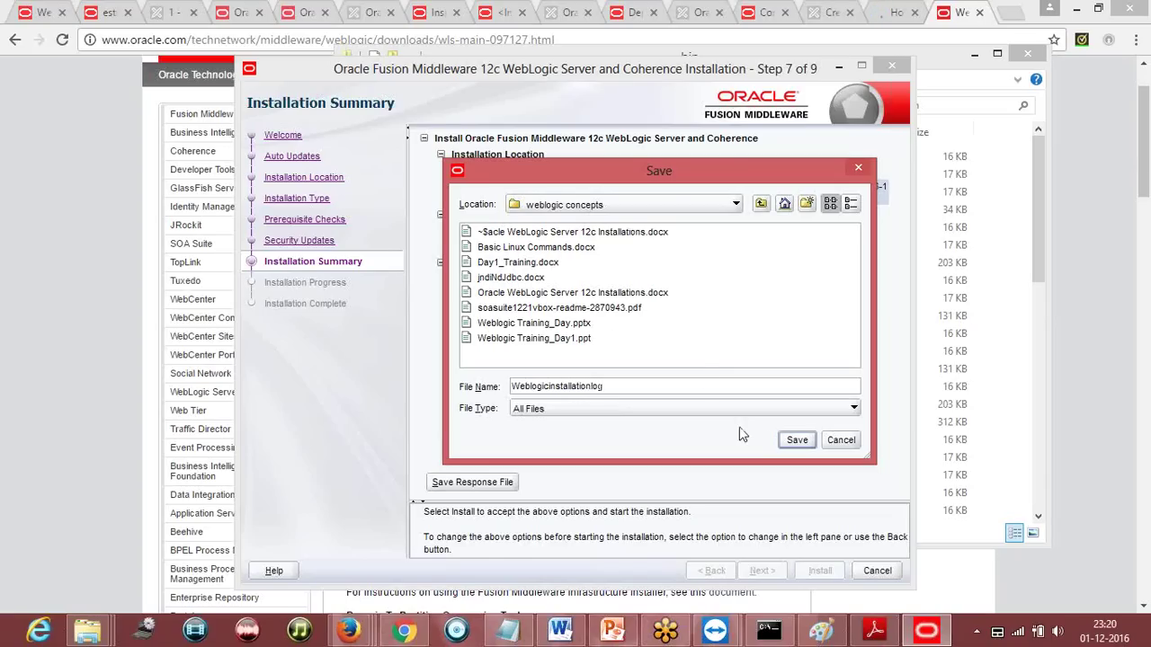
click(798, 440)
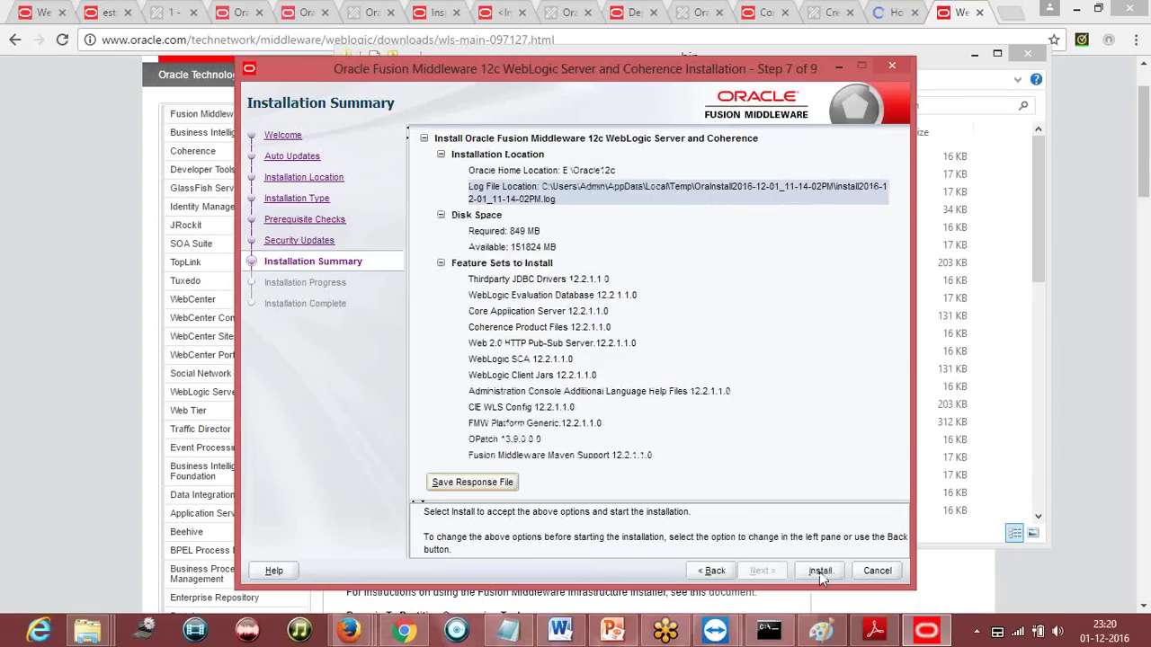
- Start the WebLogic Server and Coherence installation and check the launcher output in the Command Prompt
click(821, 571)
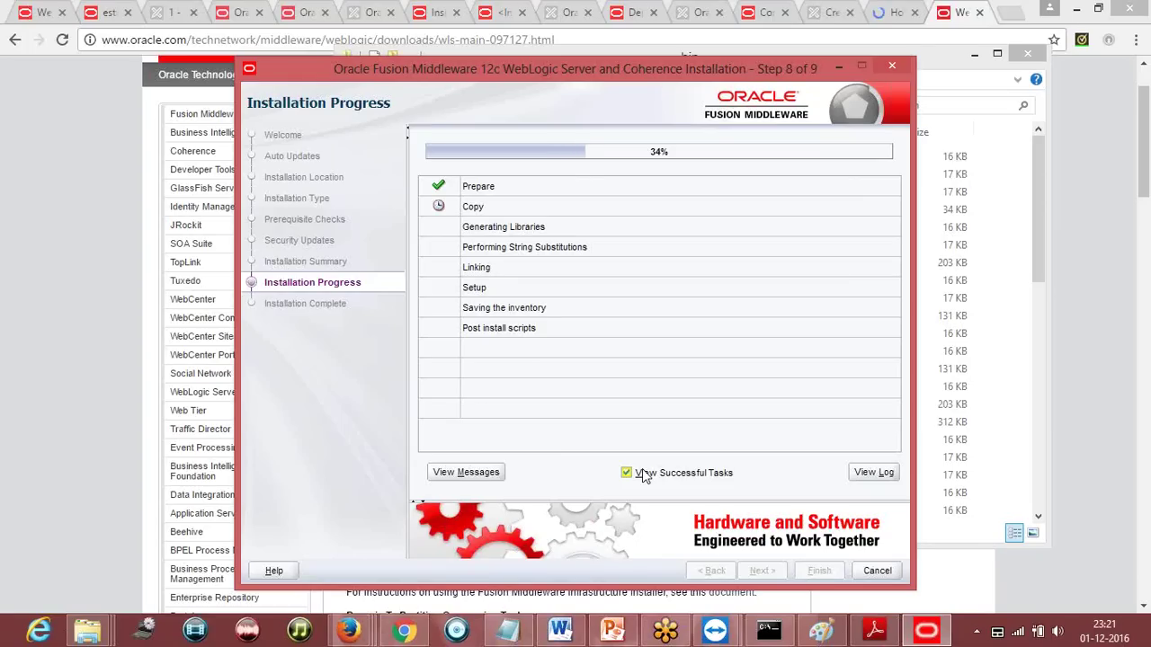
click(769, 632)
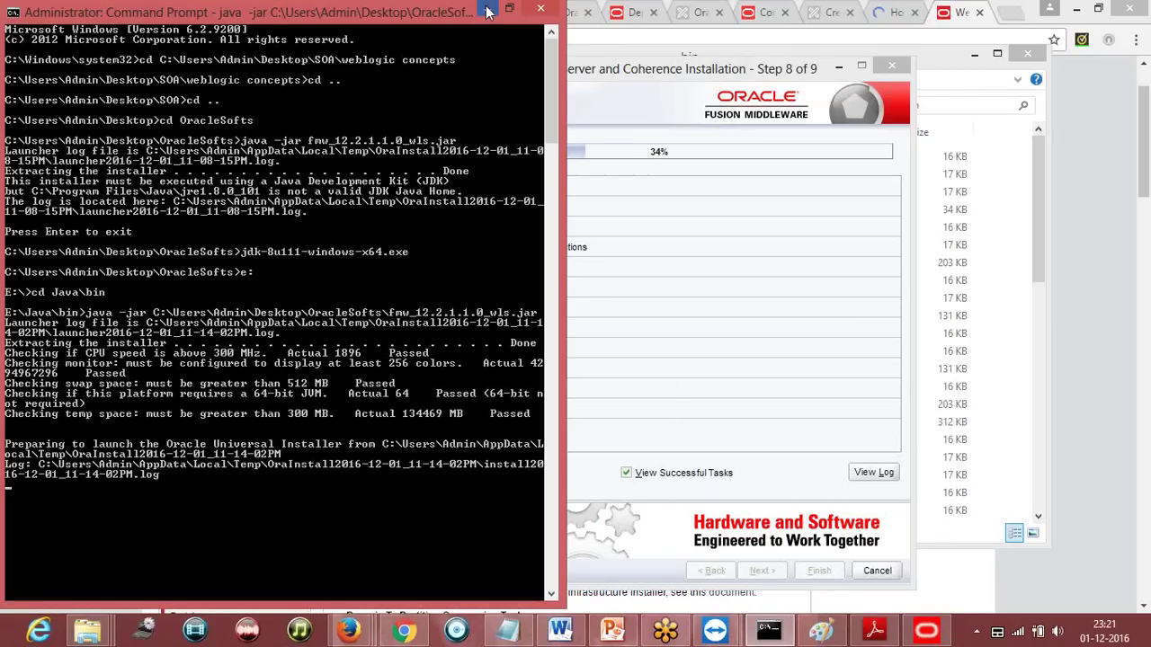
click(486, 11)
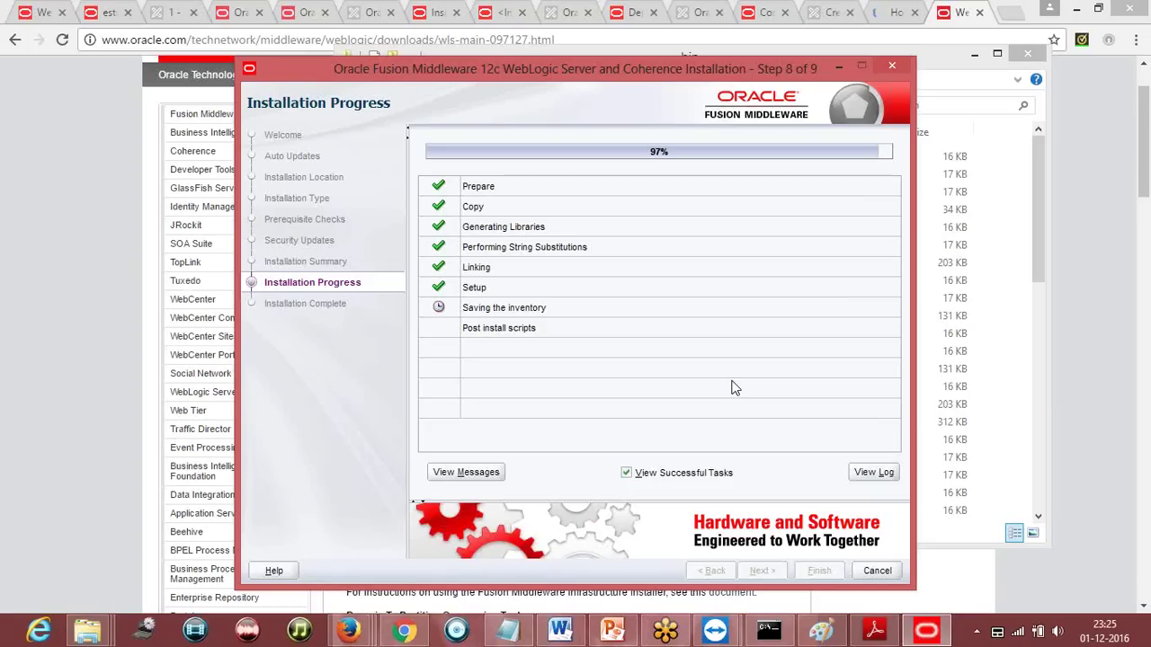
- Examine the installation messages and the installation log while the installer runs
click(482, 472)
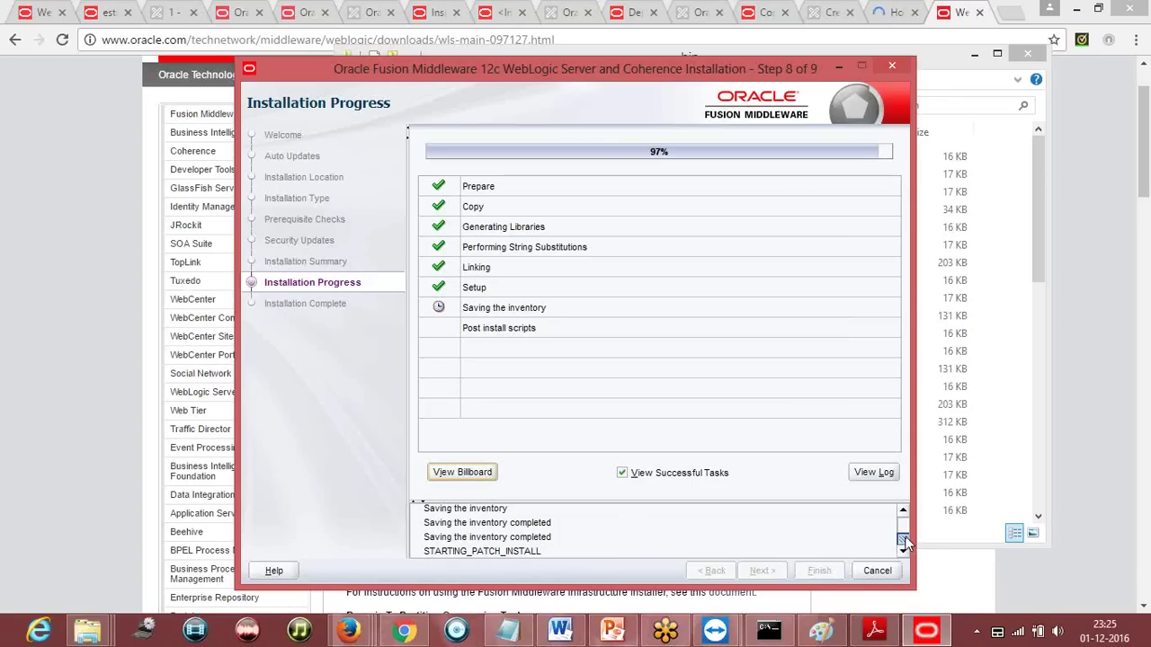
drag(905, 539, 902, 522)
click(874, 472)
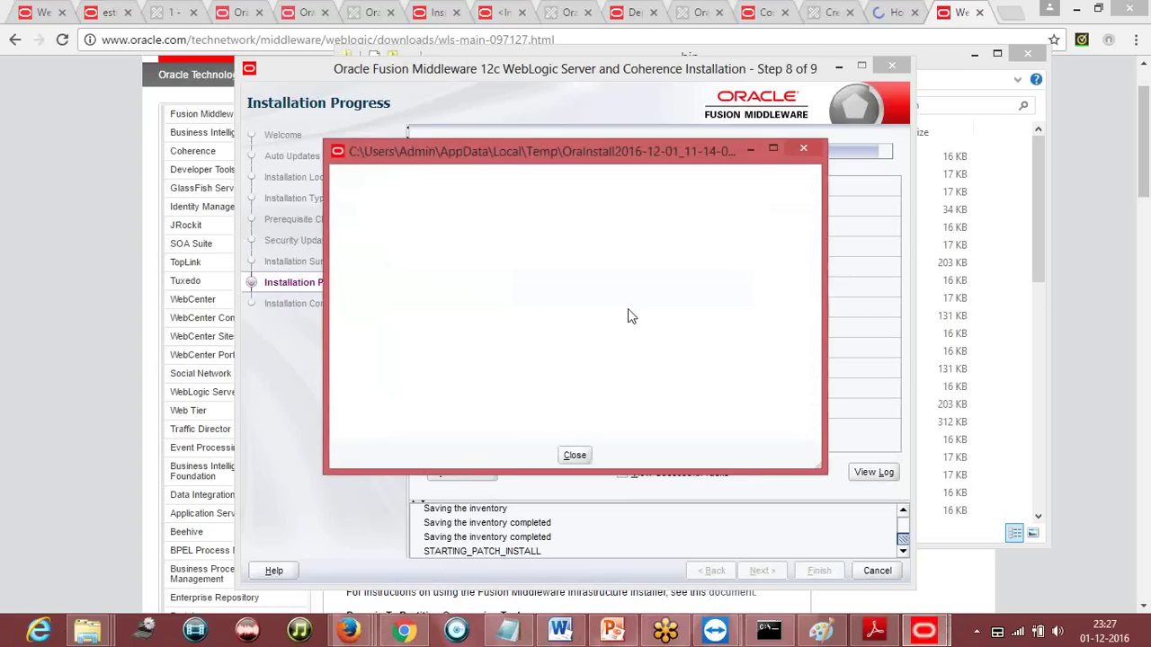
click(574, 454)
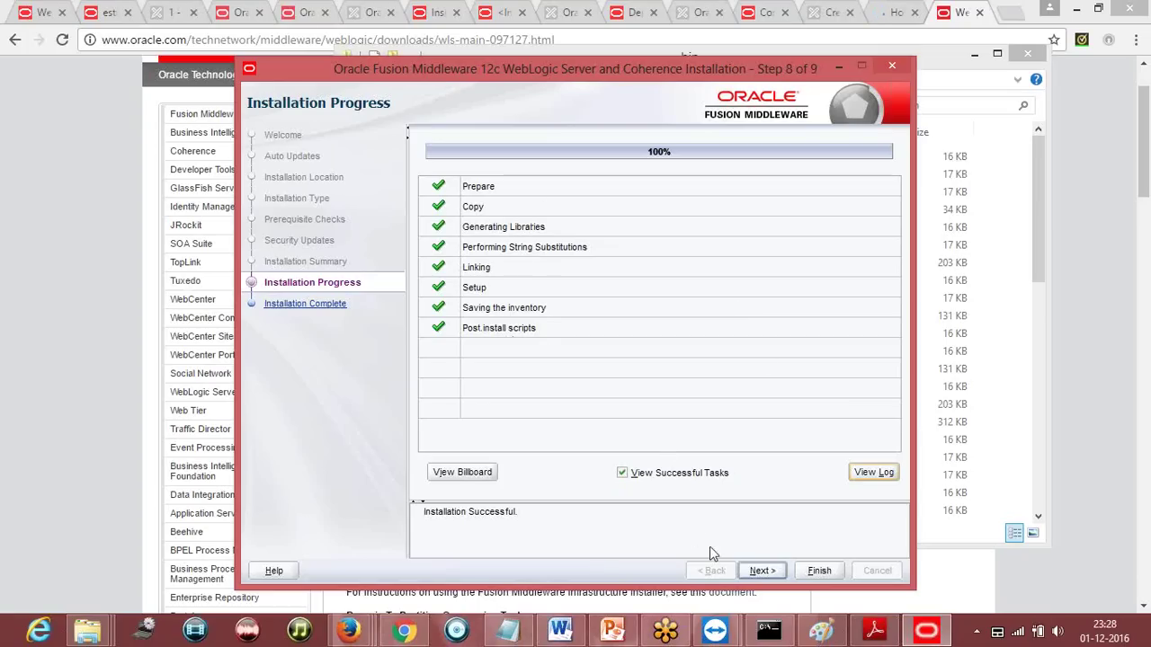
- Finish the installation with automatic launch of the Configuration Wizard turned off
click(766, 572)
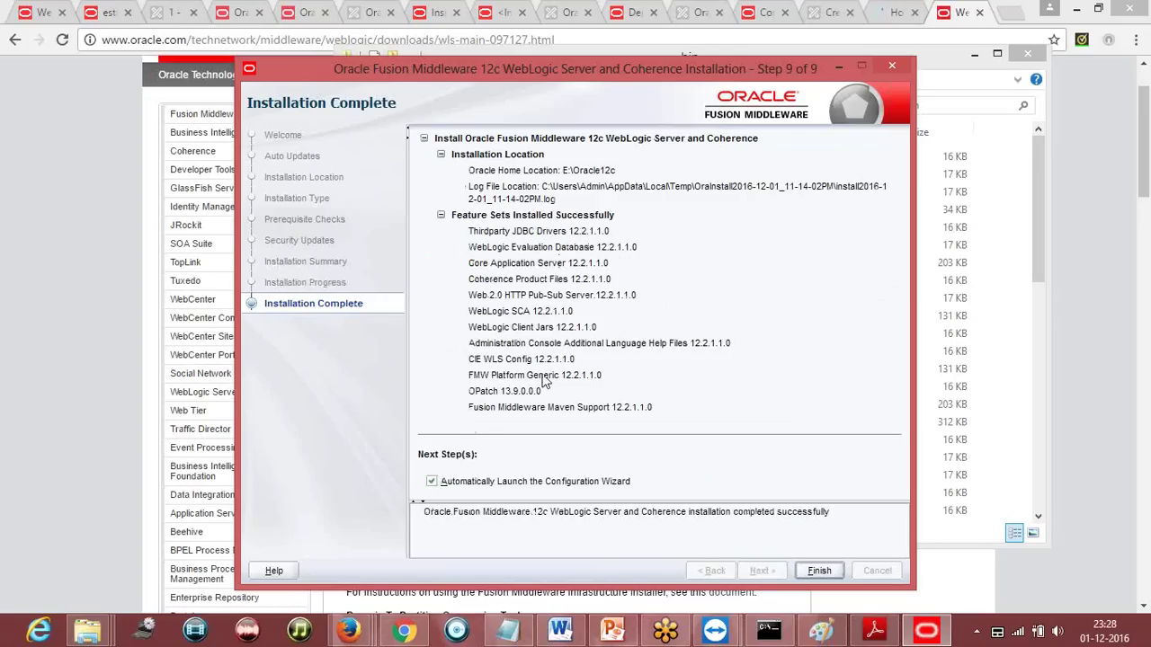
click(433, 483)
click(433, 485)
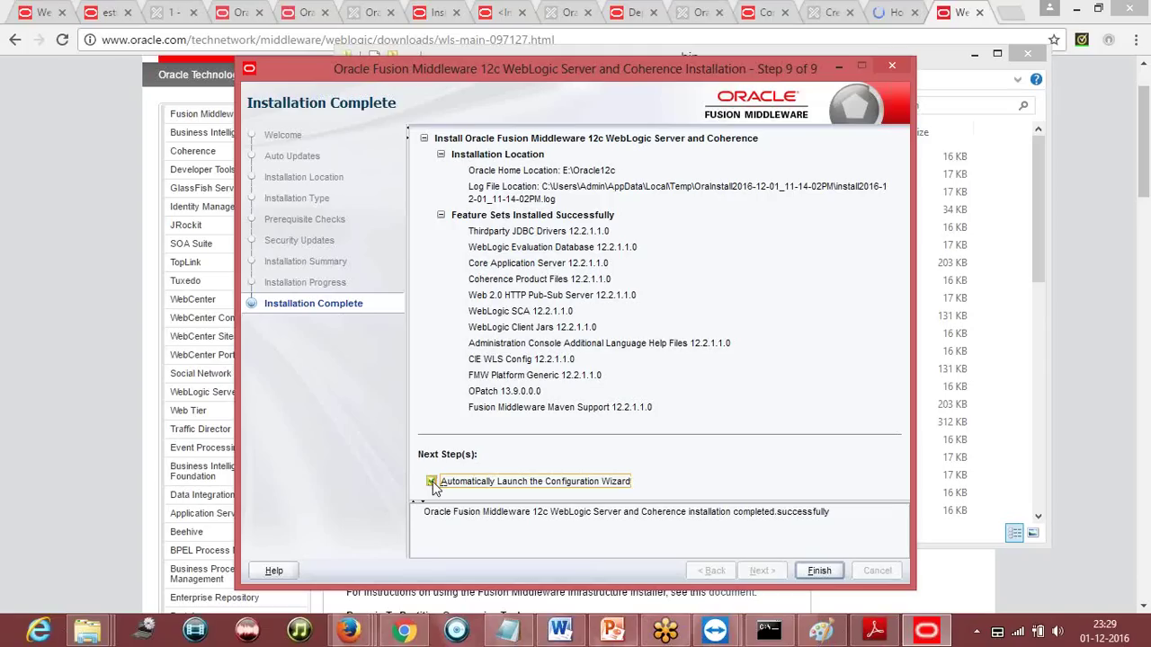
click(432, 485)
click(819, 572)
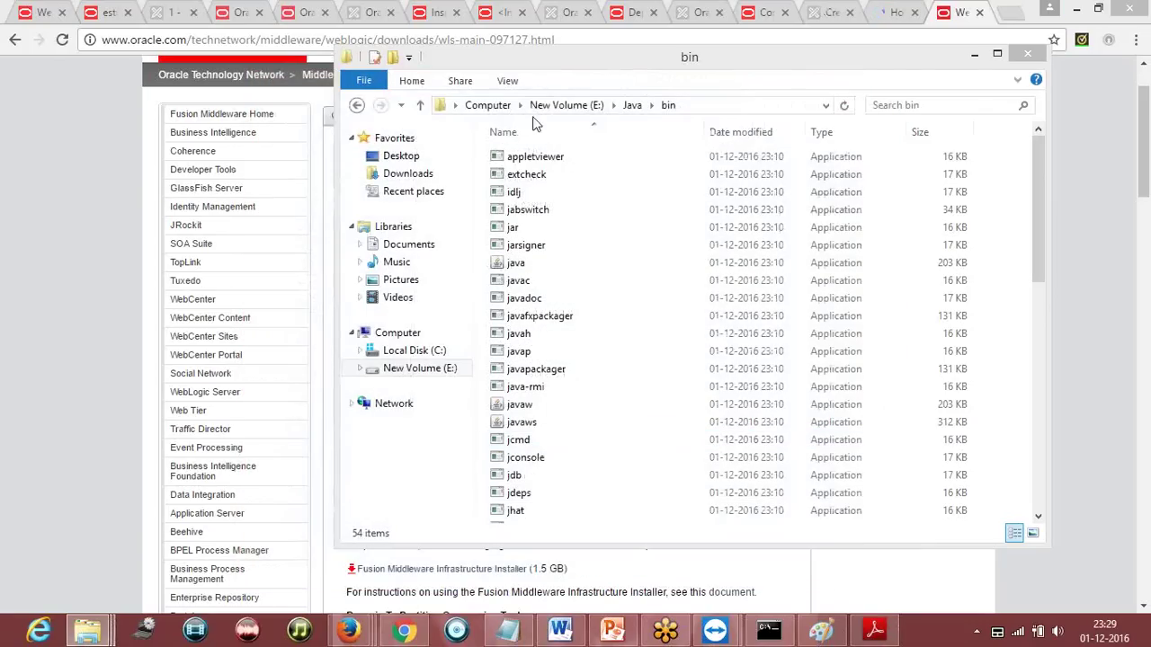
- Open the Oracle12c folder on the E: drive in a maximized File Explorer window
click(564, 105)
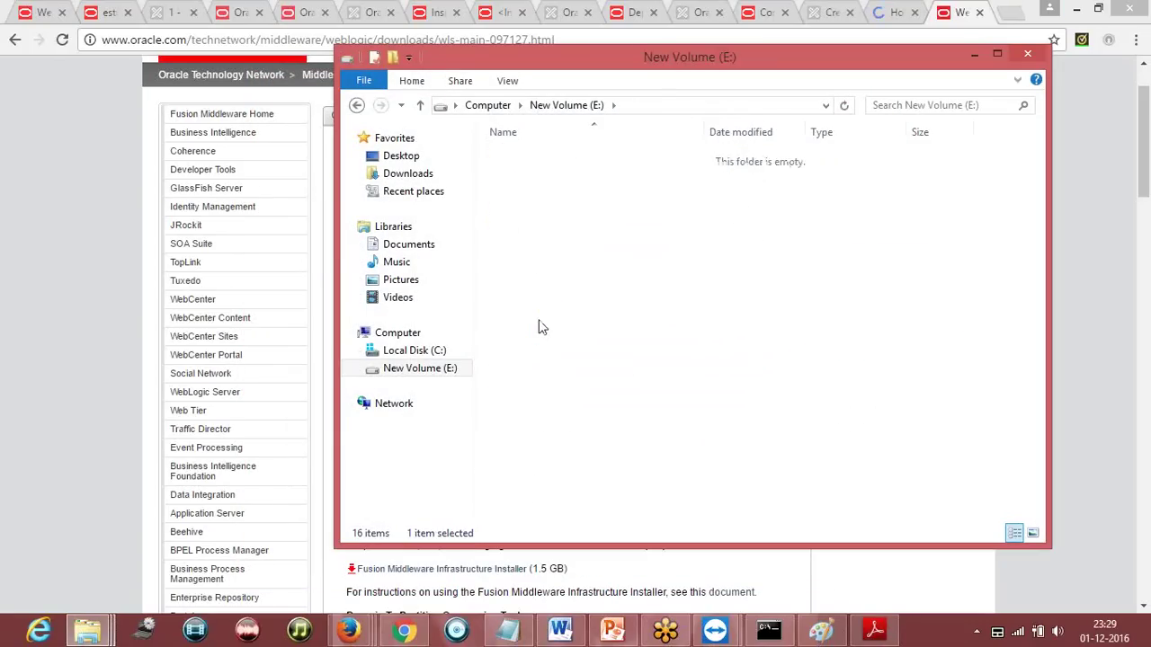
double_click(539, 328)
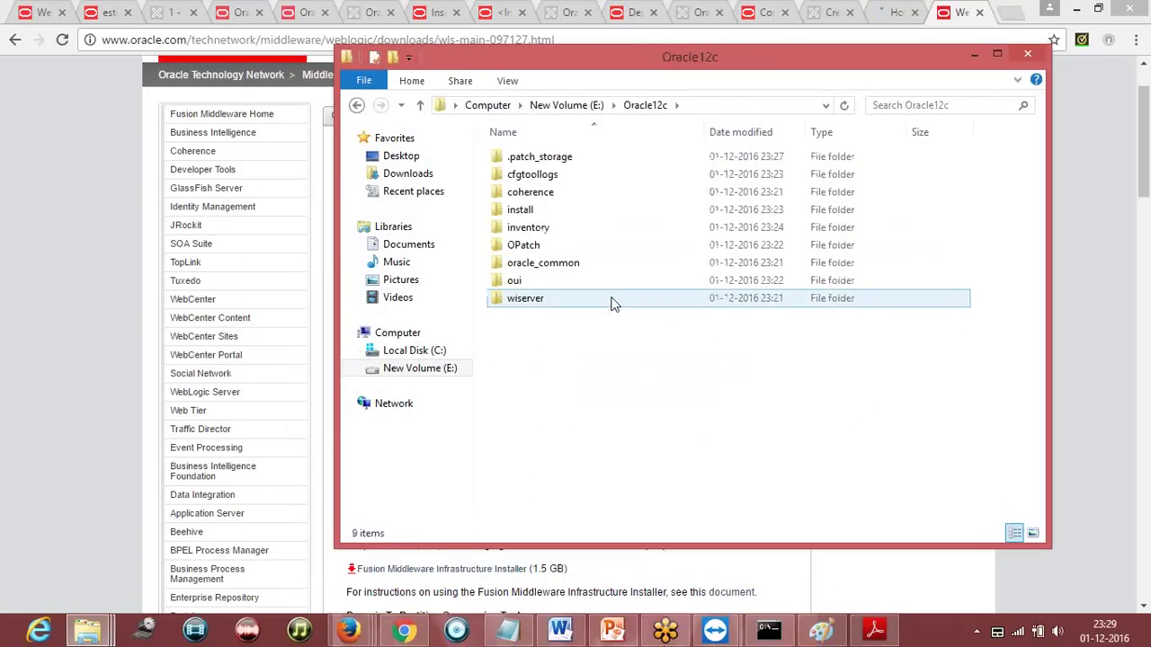
click(996, 54)
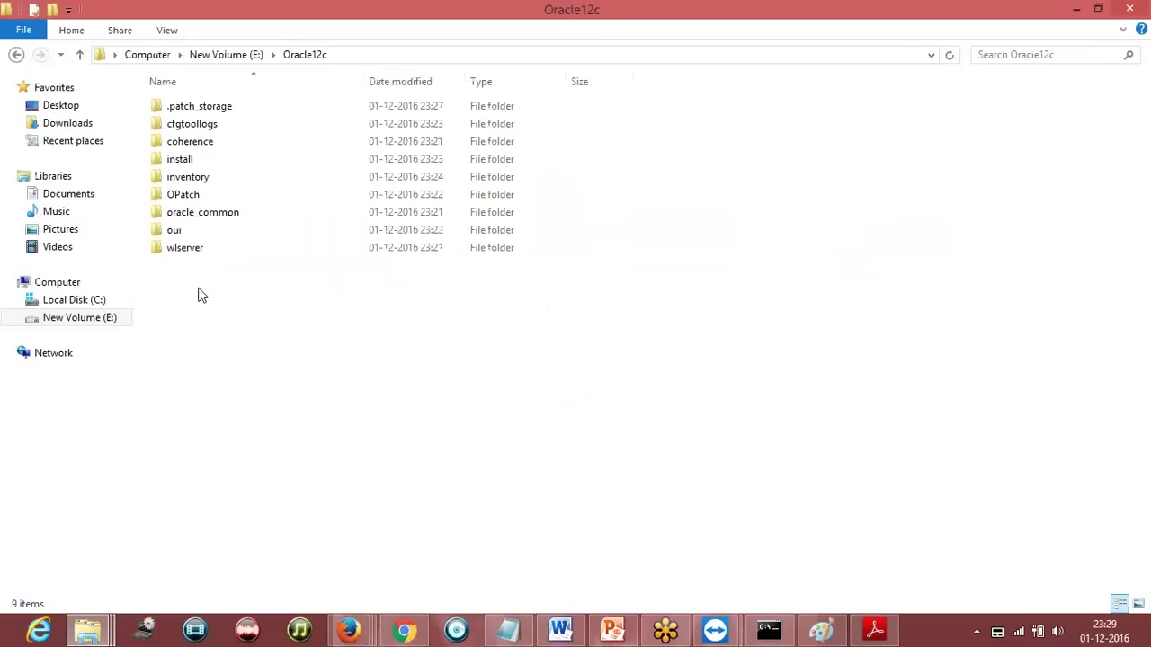
- Examine the contents of the coherence and install subfolders, and locate the oracle_common, wlserver and OPatch folders in Oracle12c
double_click(198, 144)
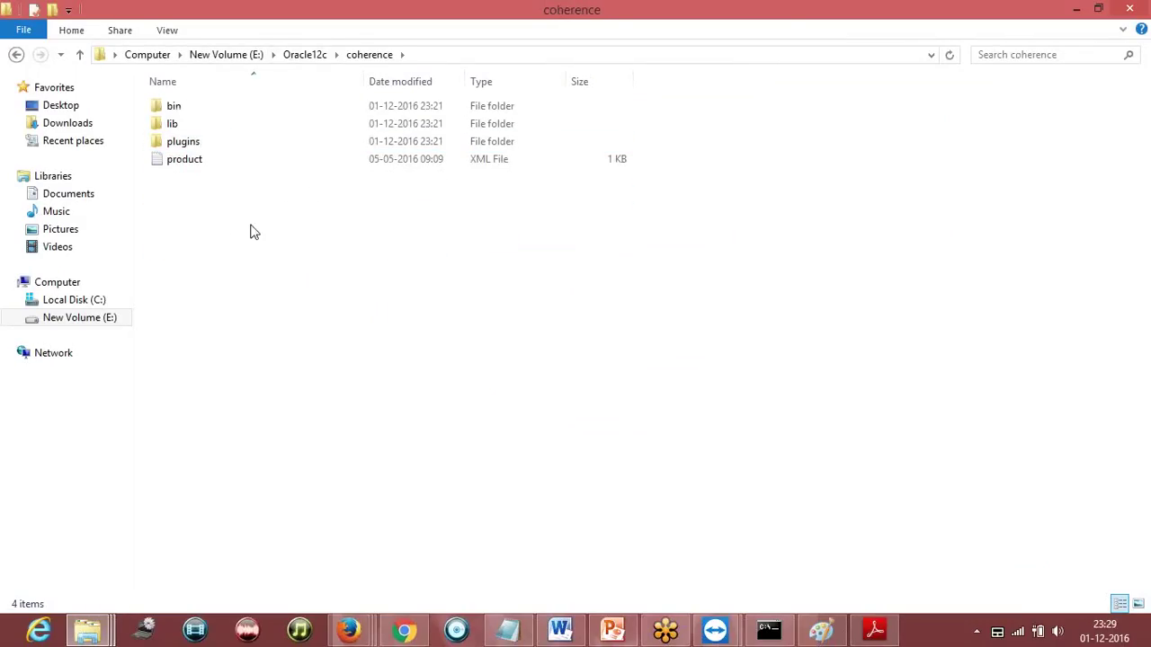
click(323, 59)
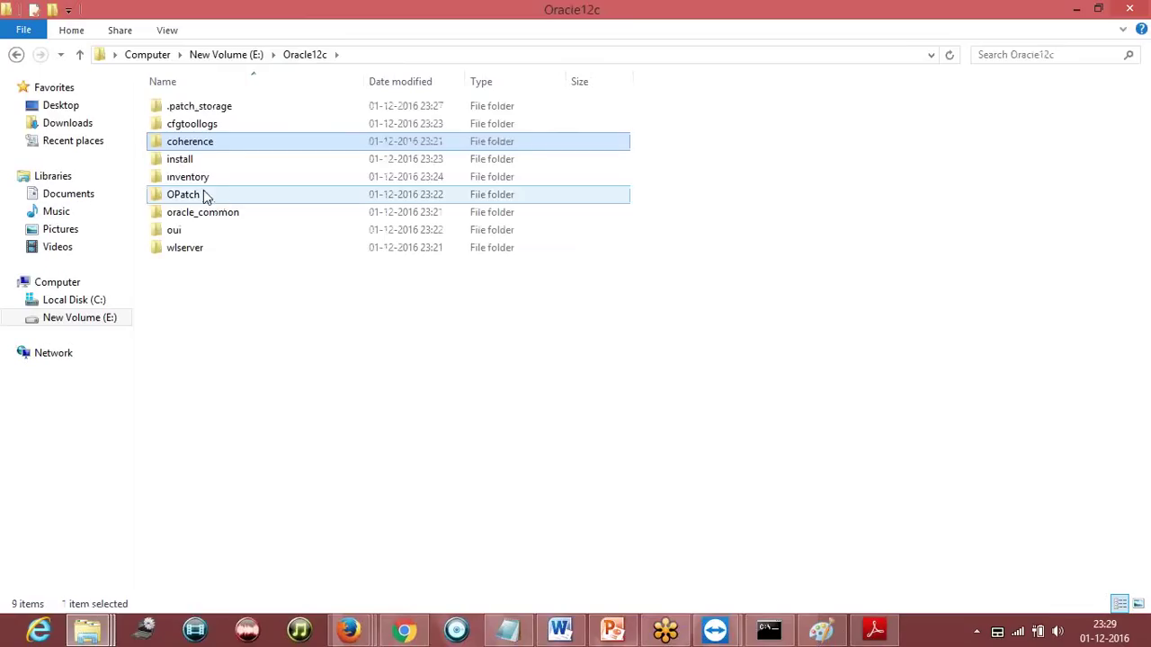
double_click(190, 160)
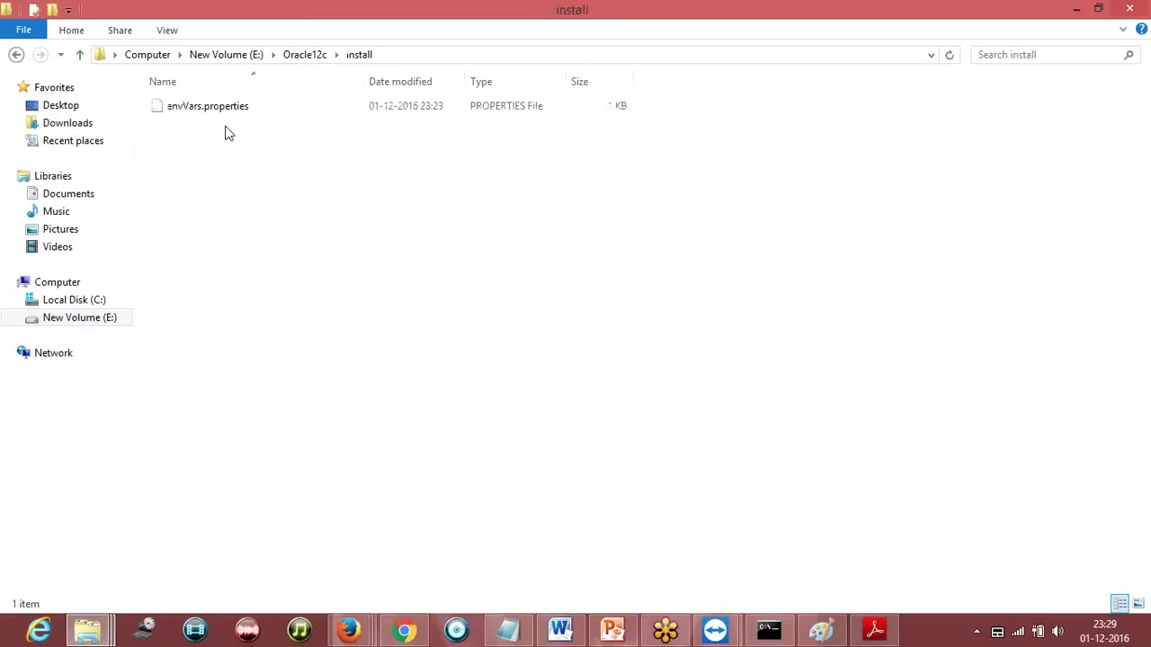
right_click(211, 112)
click(306, 56)
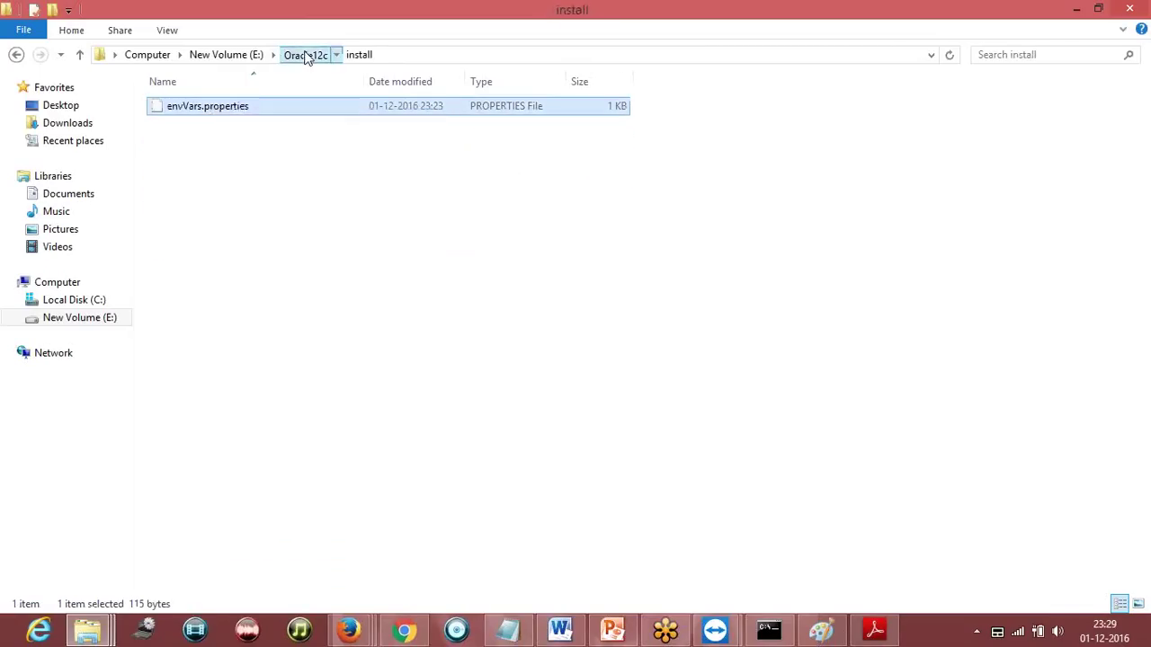
click(305, 56)
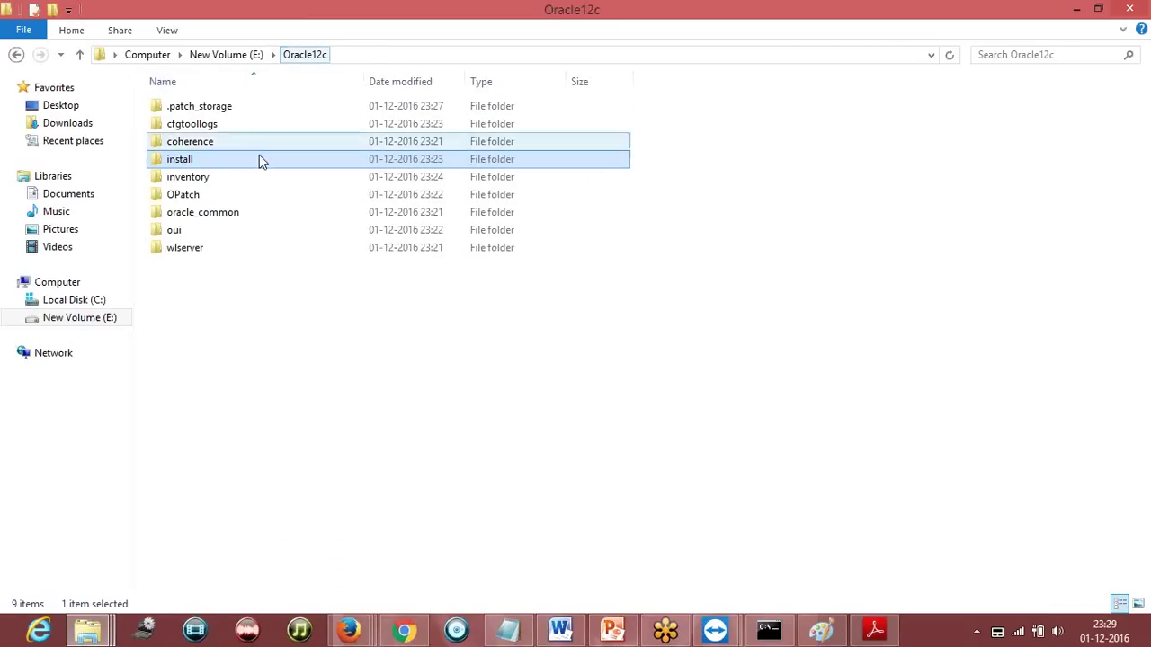
click(232, 216)
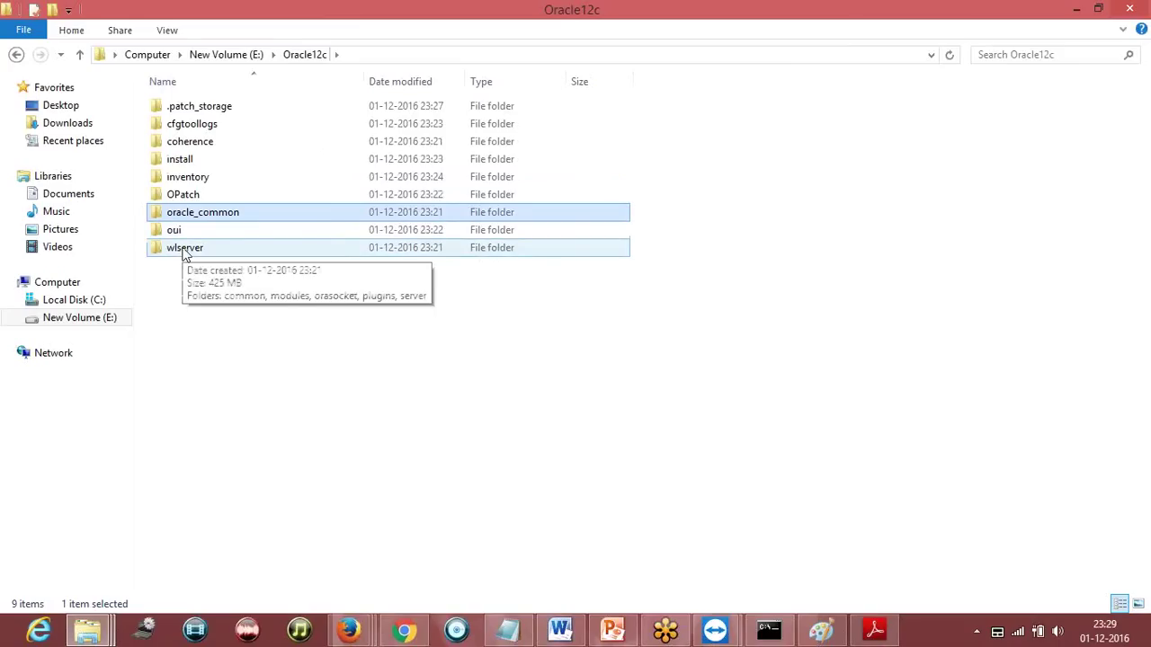
click(193, 250)
click(216, 217)
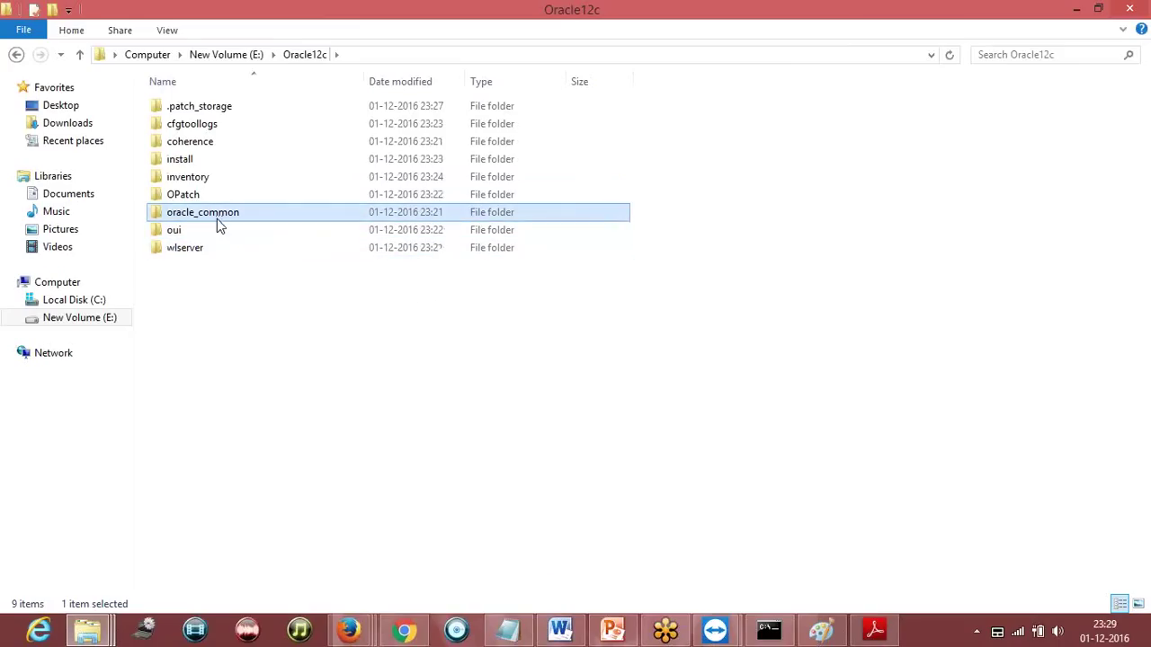
click(191, 251)
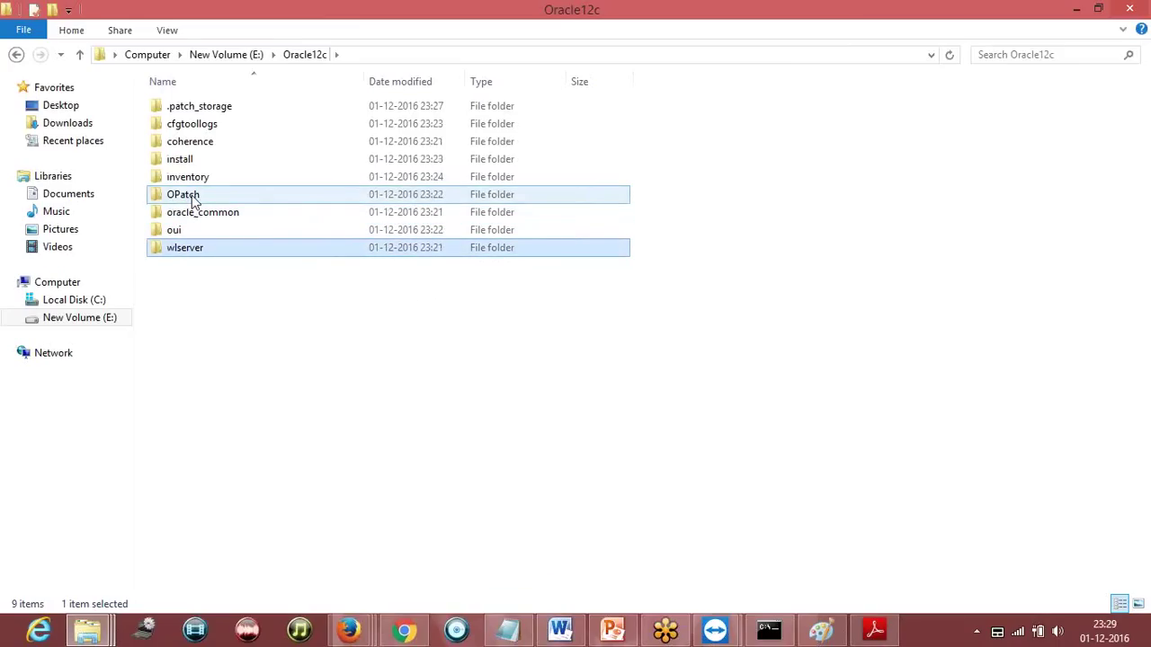
click(192, 200)
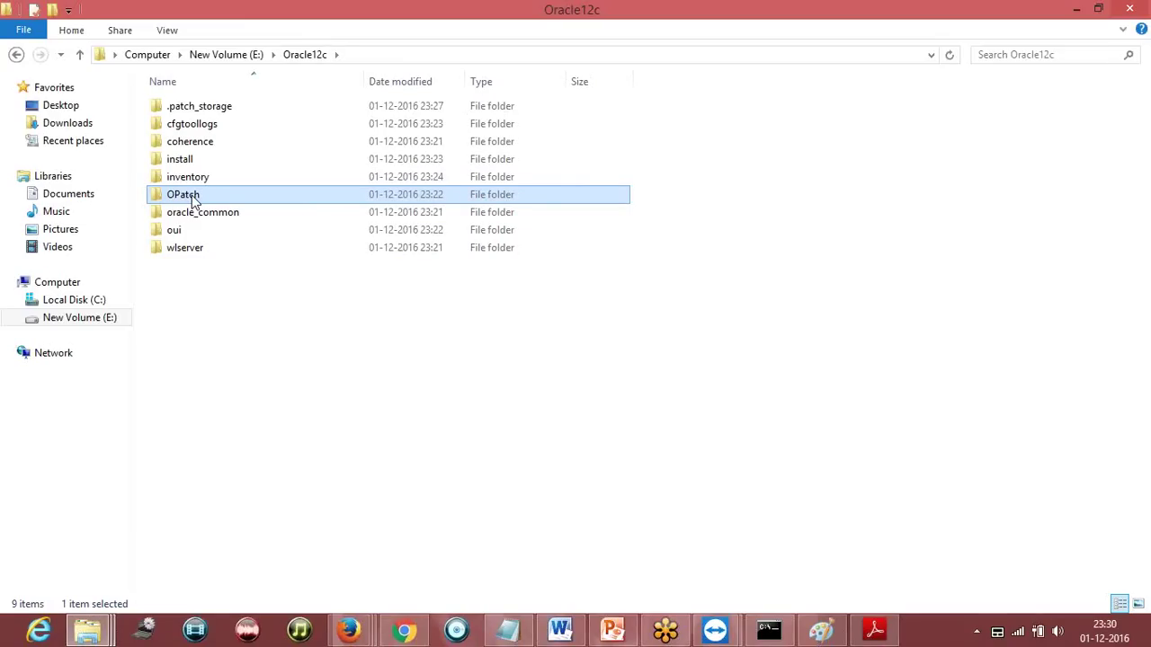
- Open the oracle_common\common\bin folder and select the config.sh script
double_click(216, 214)
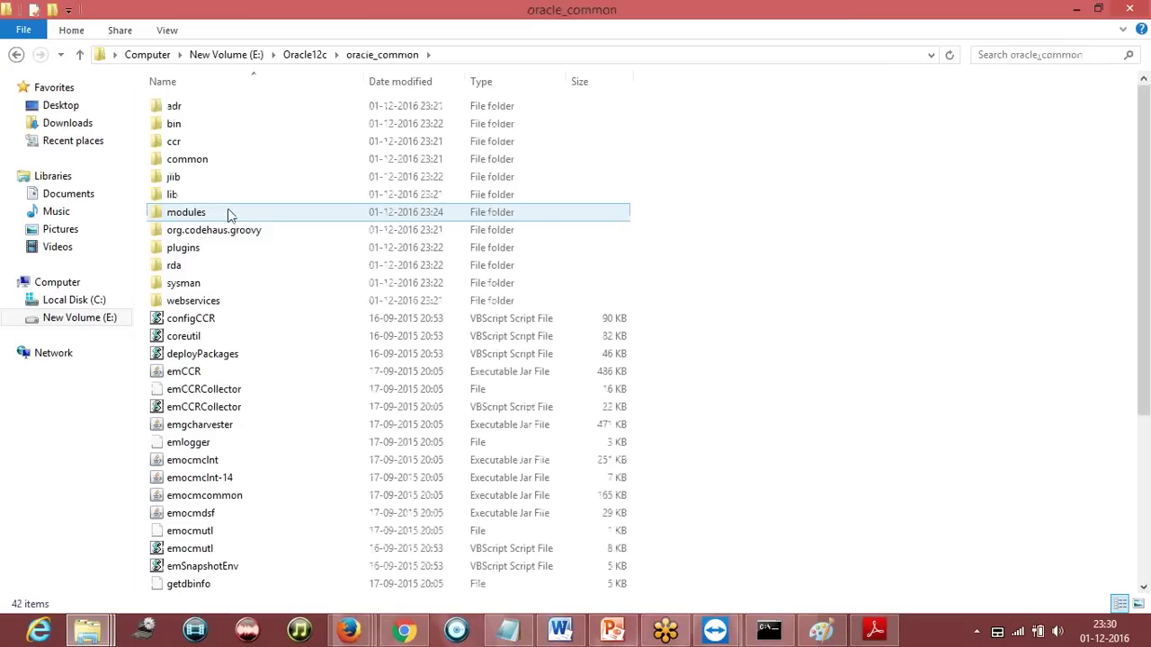
double_click(191, 160)
double_click(174, 107)
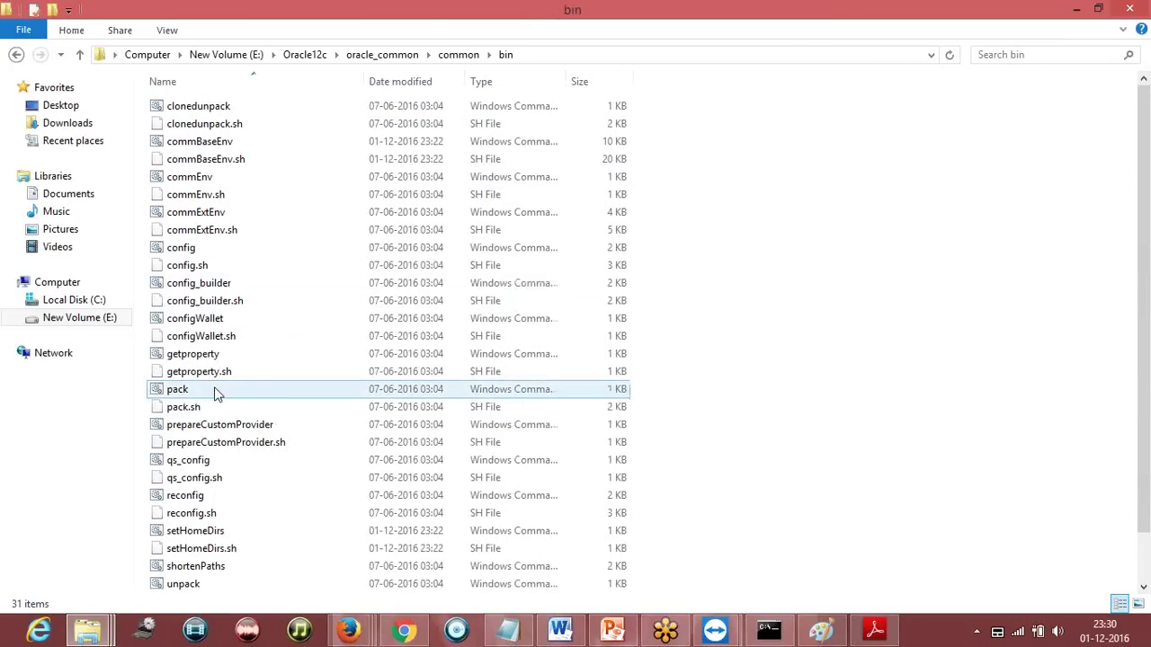
click(202, 268)
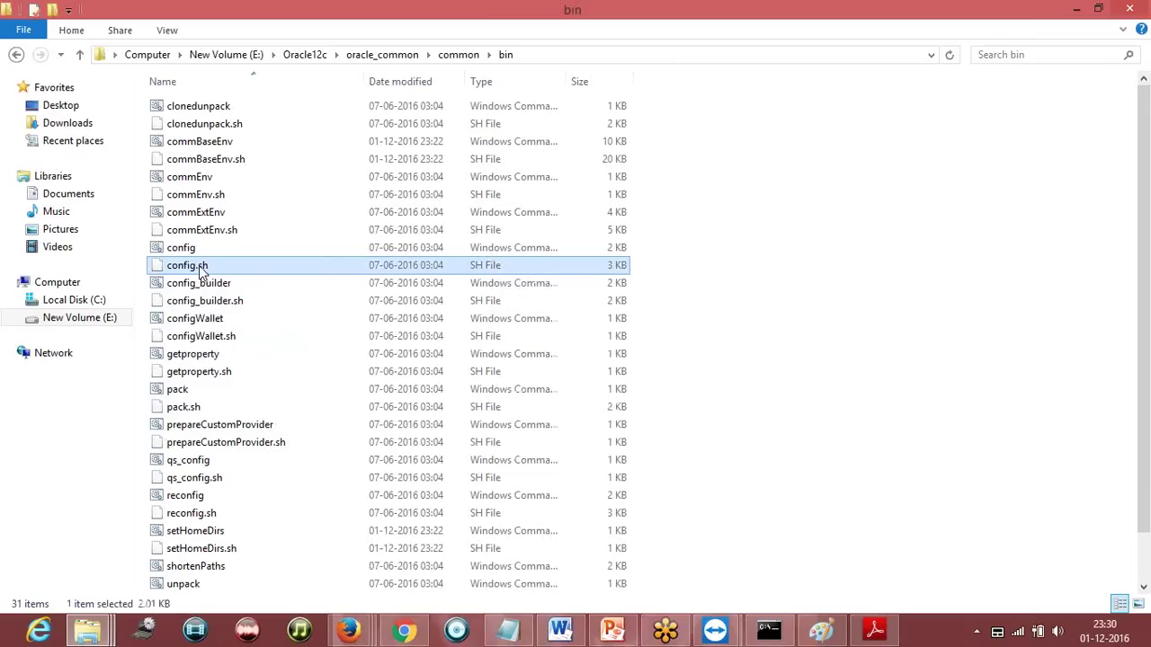
- Select the Windows config command script and copy the full path of its bin folder
click(191, 255)
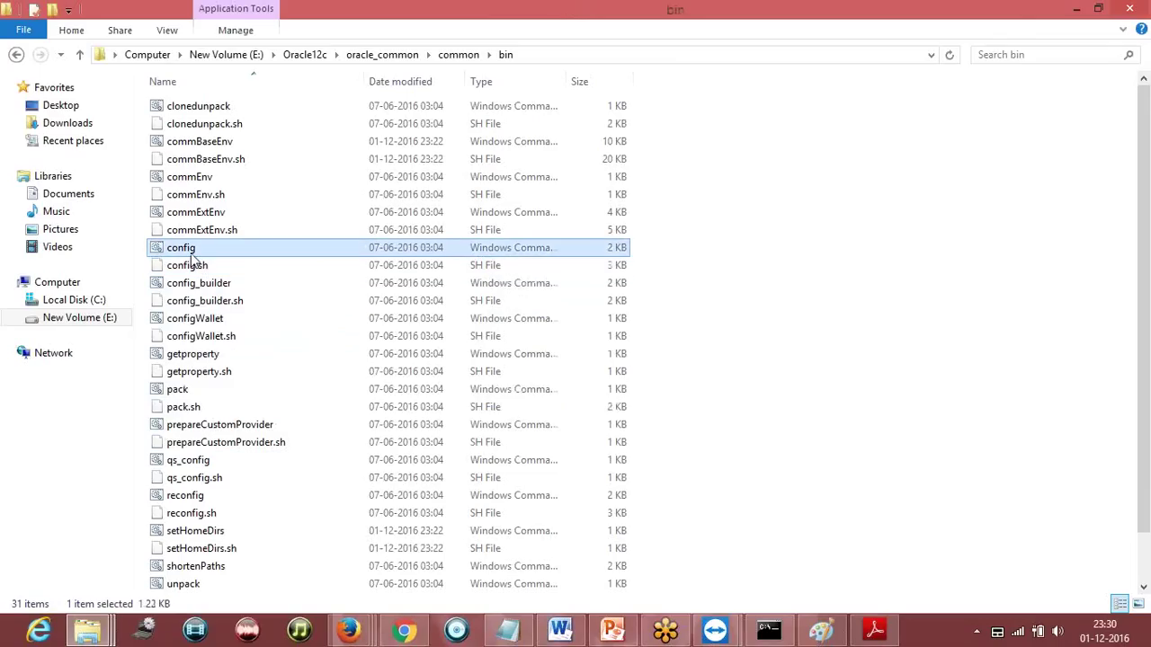
right_click(192, 254)
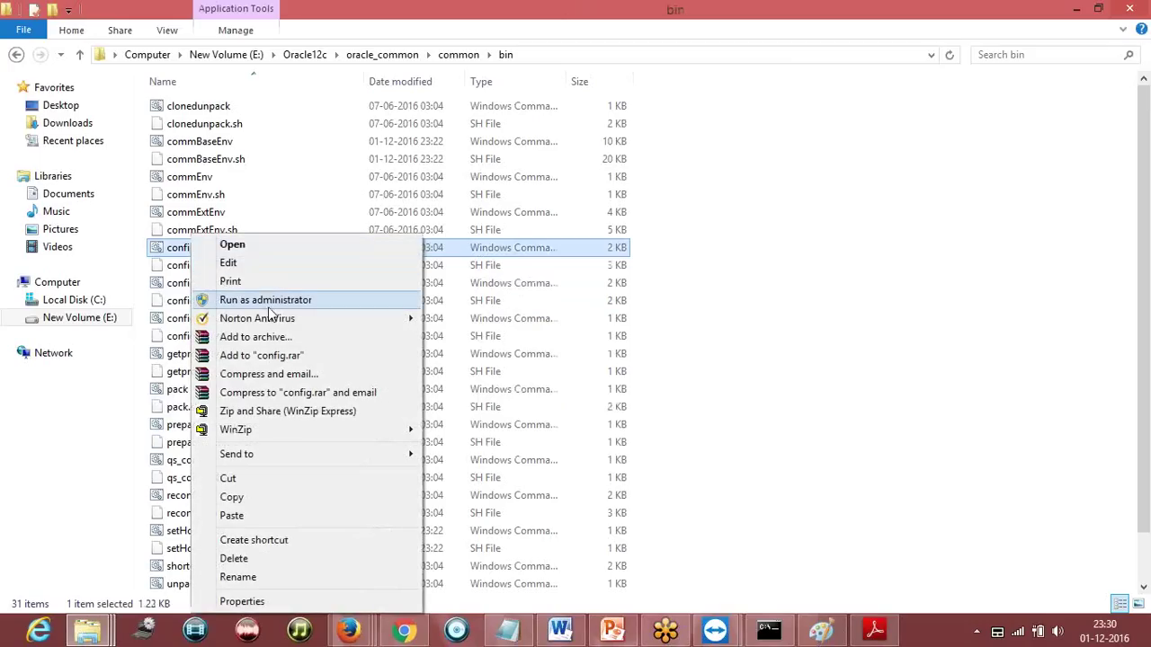
click(546, 54)
click(546, 55)
key(ctrl+c)
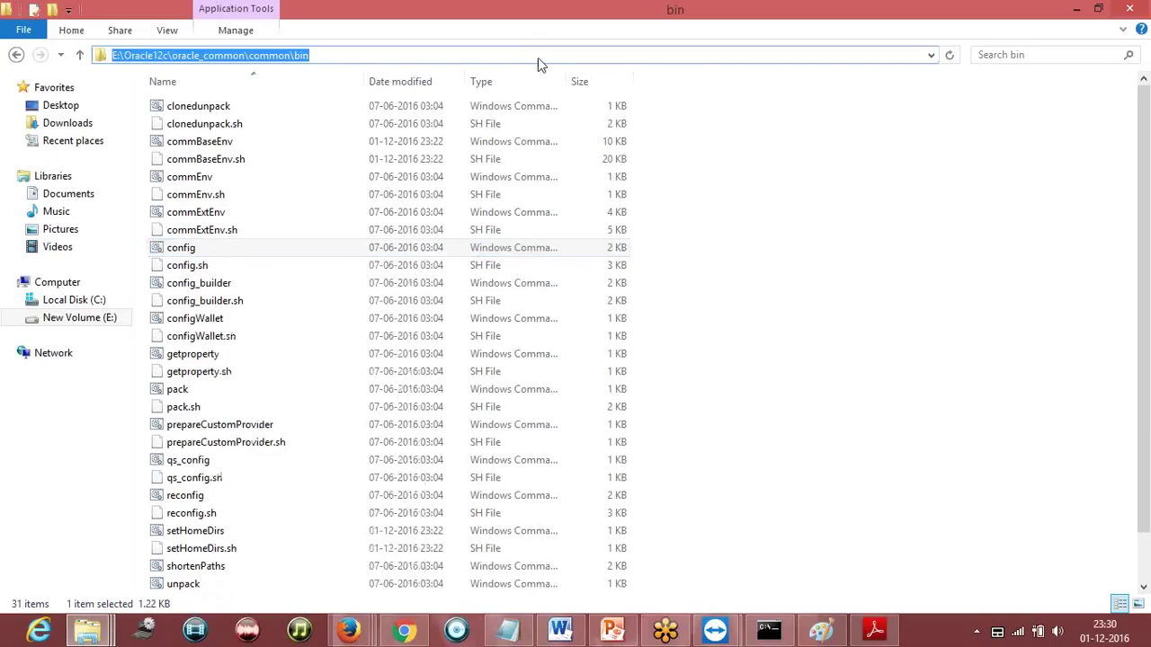
- Switch to the Notepad notes and append the line E:\Oracle12c\oracle_common\common\bin\config.sh linux, followed by a line reading config.bat
click(508, 630)
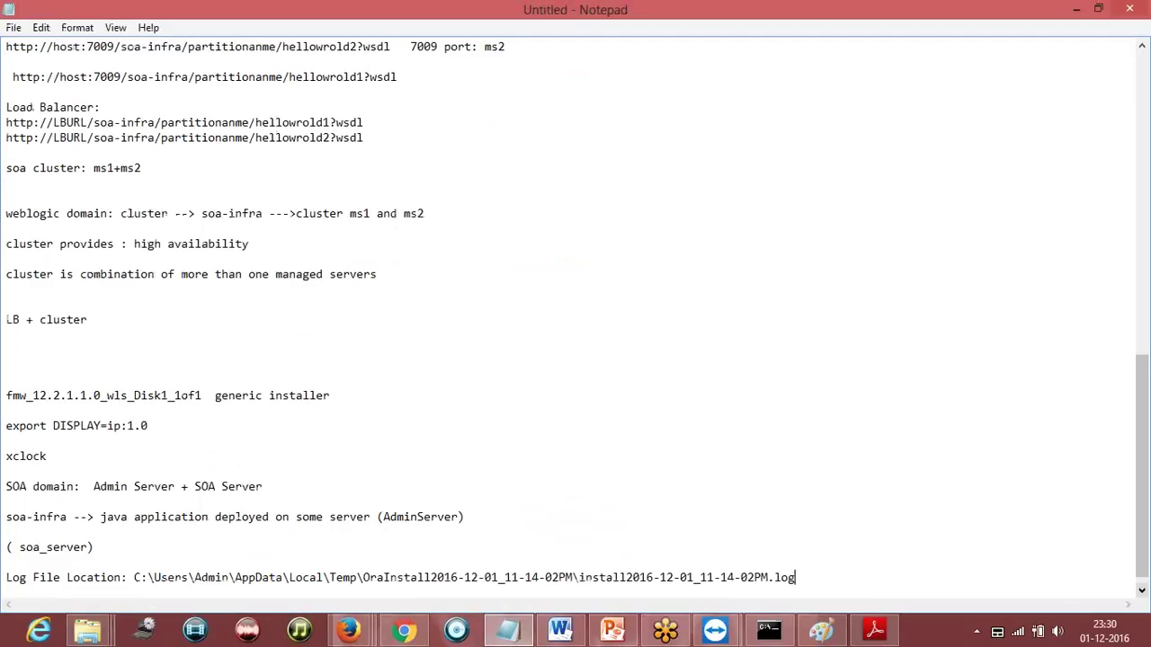
key(Return)
key(Return)
key(ctrl+v)
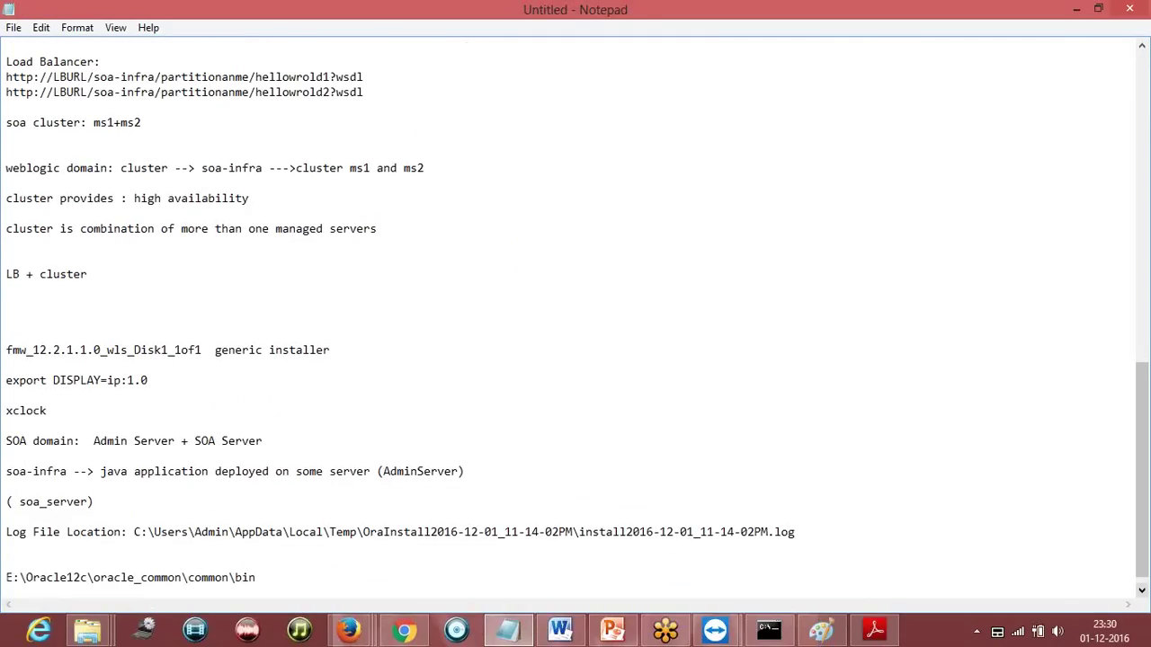
key(BackSpace)
text(\config.sh linux)
key(Return)
text(config)
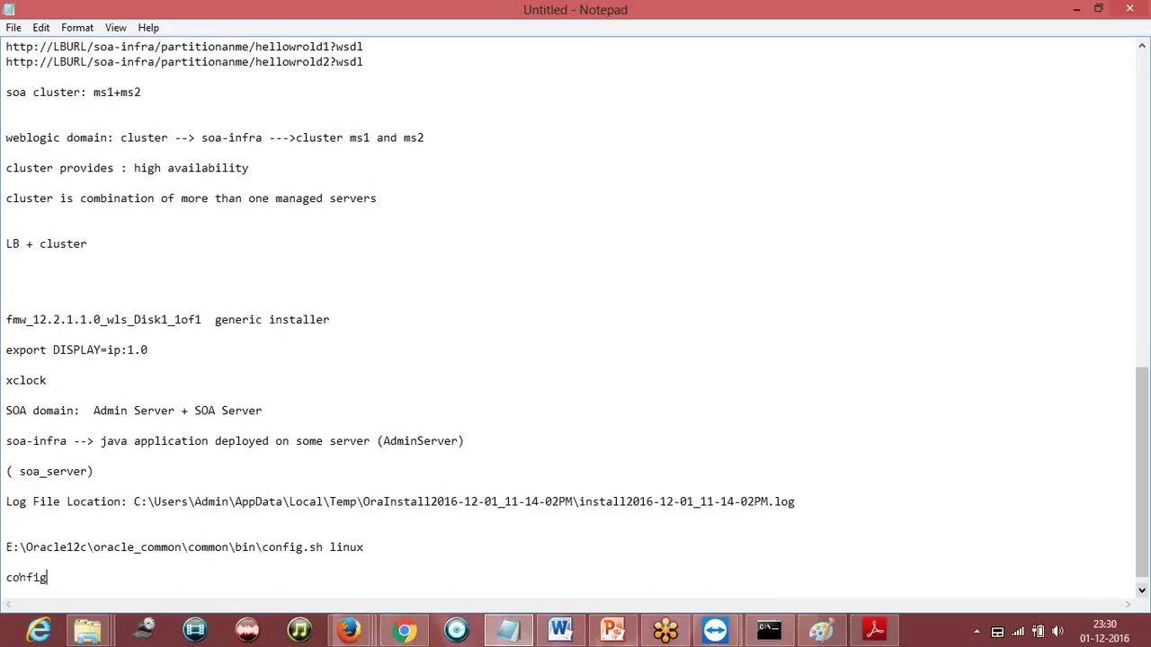
text(.bat)
- Minimize the Notepad, File Explorer and Chrome windows to reveal the desktop
click(1077, 9)
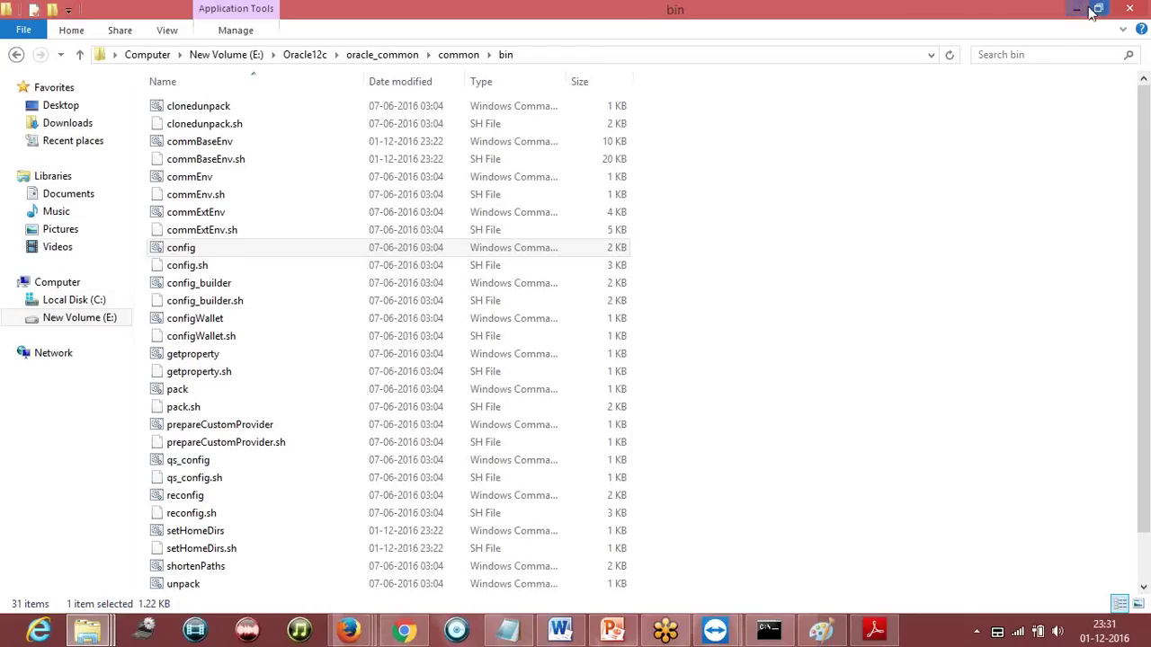
click(1077, 16)
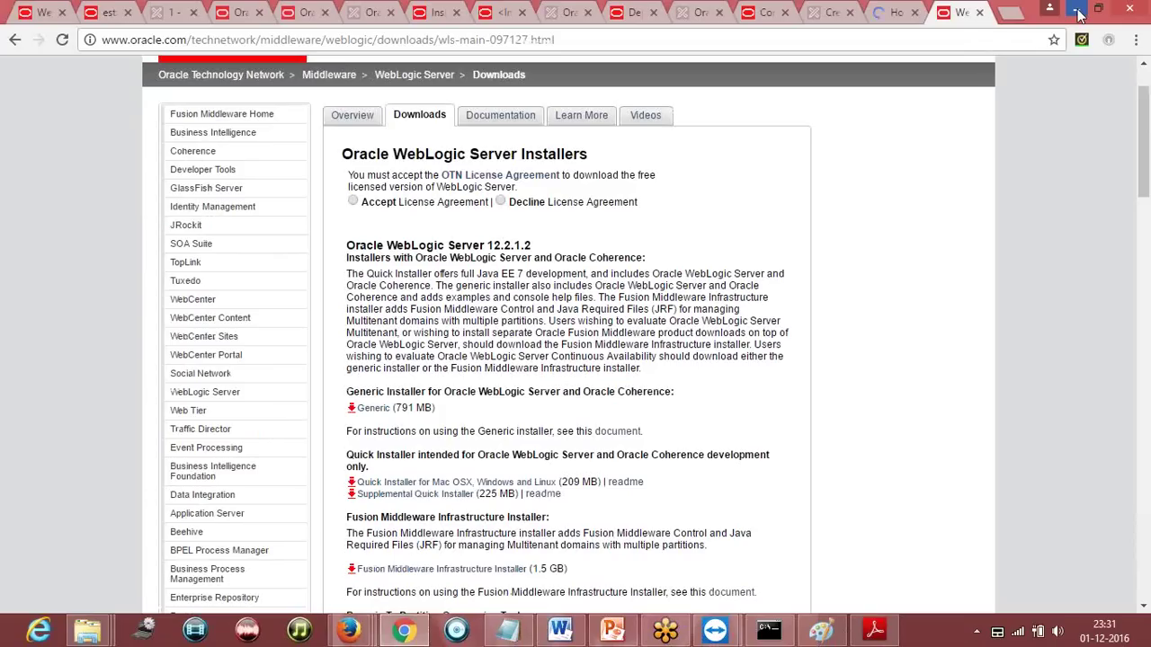
click(1078, 13)
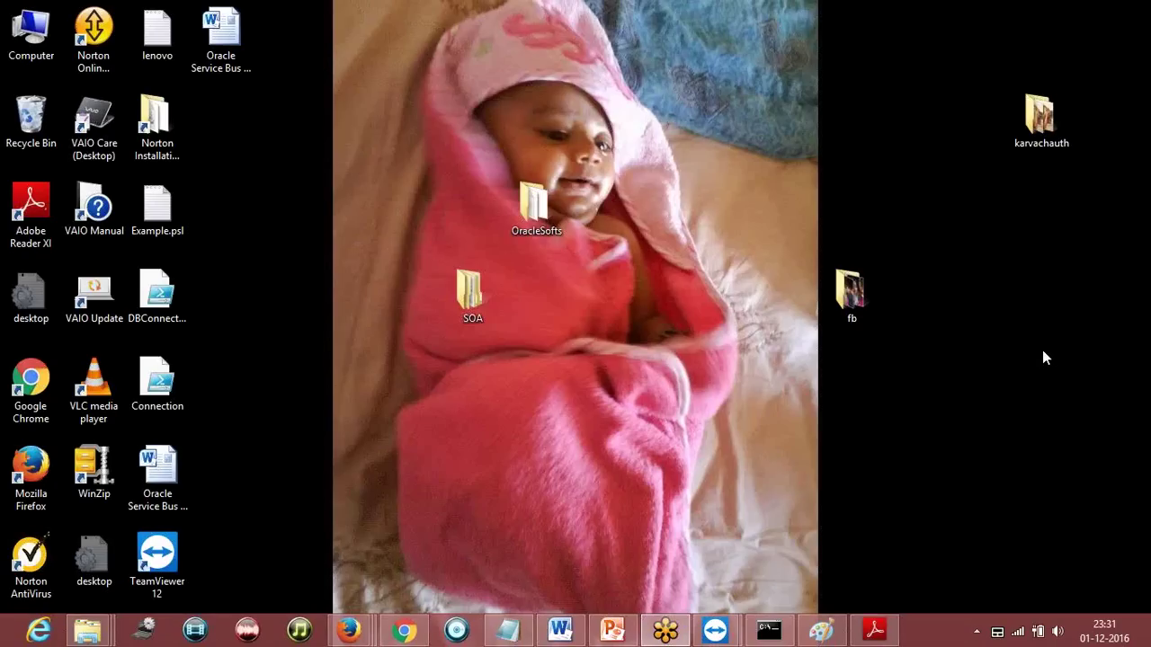